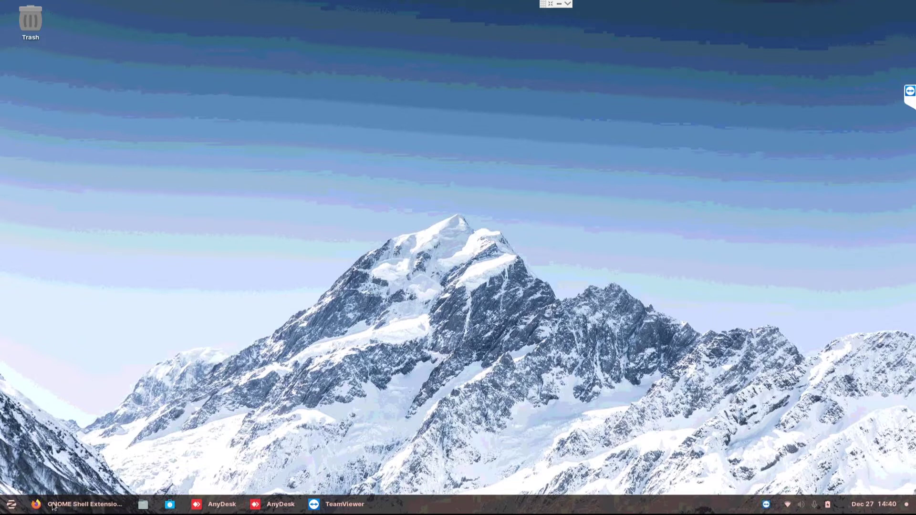
Launch Terminal from the Zorin menu and run 'gamemoded -t' until all tests pass
{"action": "left_click", "coordinate": [11, 505]}
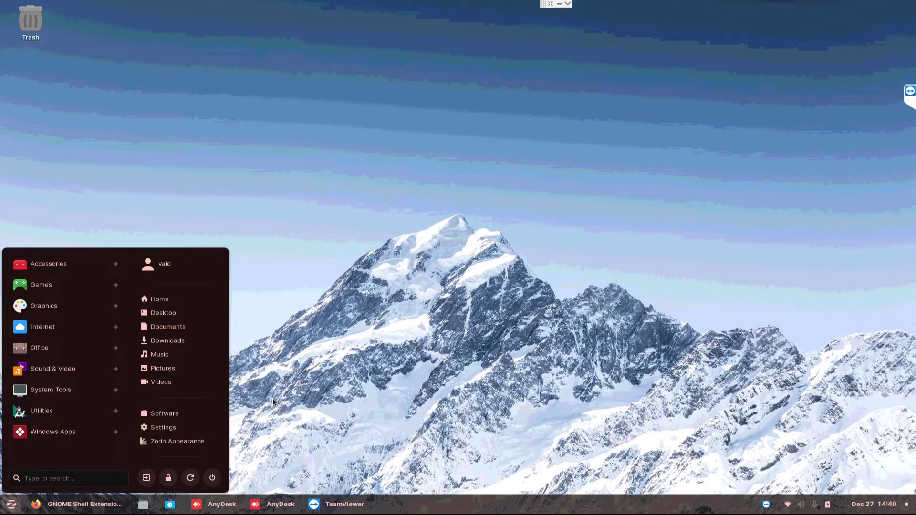
{"action": "type", "text": "term"}
{"action": "key", "text": "Return"}
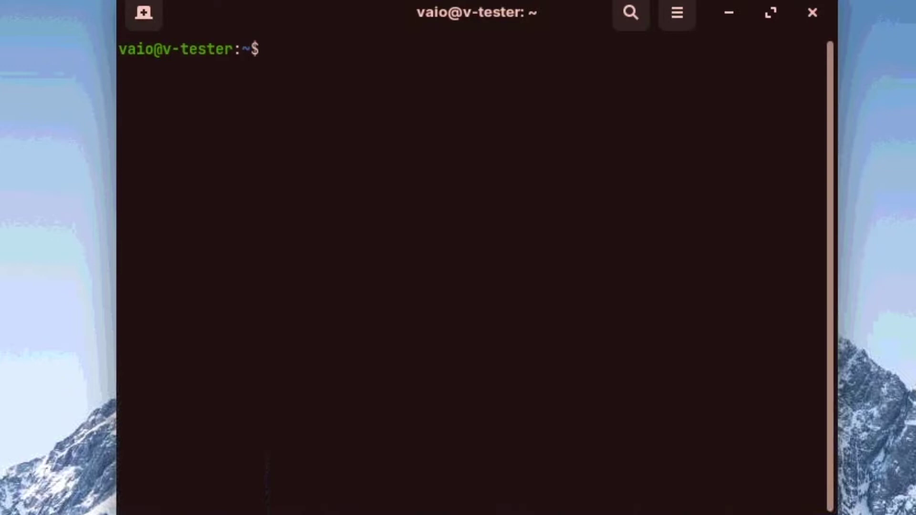
{"action": "type", "text": "gamemoded -"}
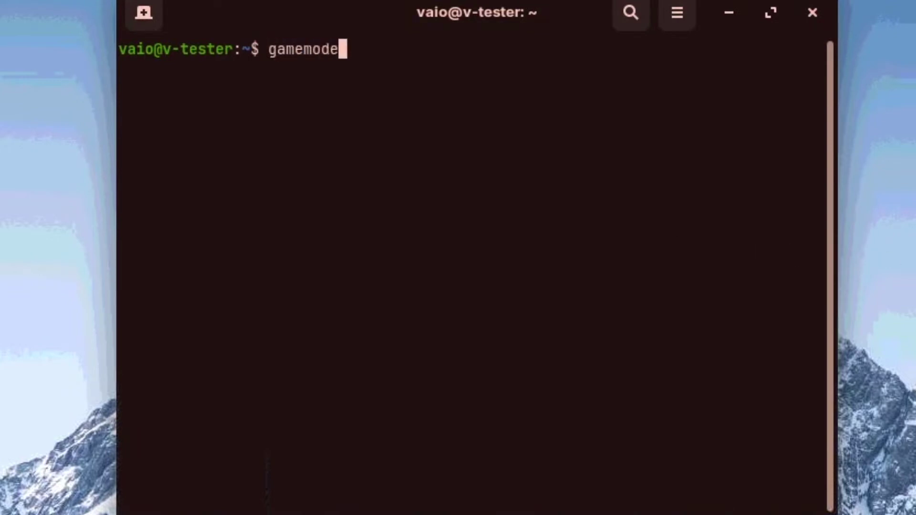
{"action": "type", "text": "t"}
{"action": "key", "text": "Return"}
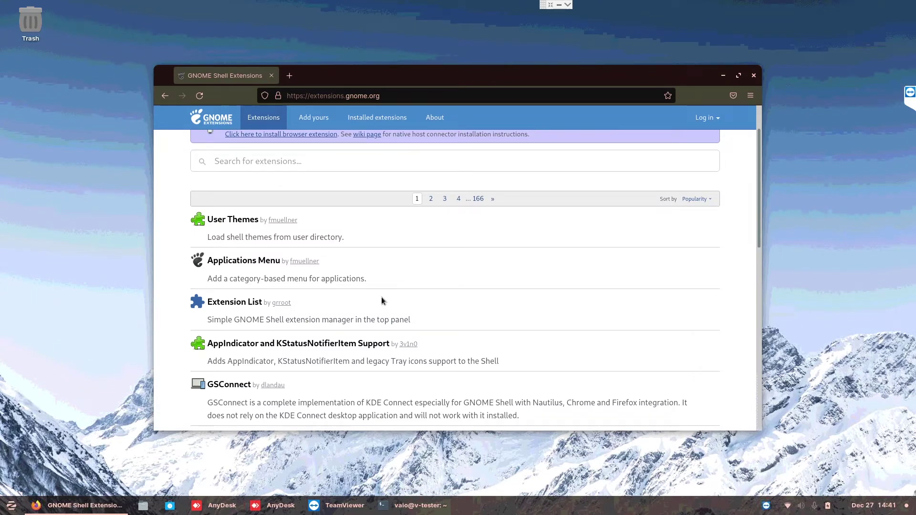
Install the GNOME Shell integration Firefox add-on and open extensions.gnome.org in a new tab
{"action": "scroll", "coordinate": [385, 301], "scroll_direction": "down", "scroll_amount": 1}
{"action": "scroll", "coordinate": [299, 272], "scroll_direction": "up", "scroll_amount": 2}
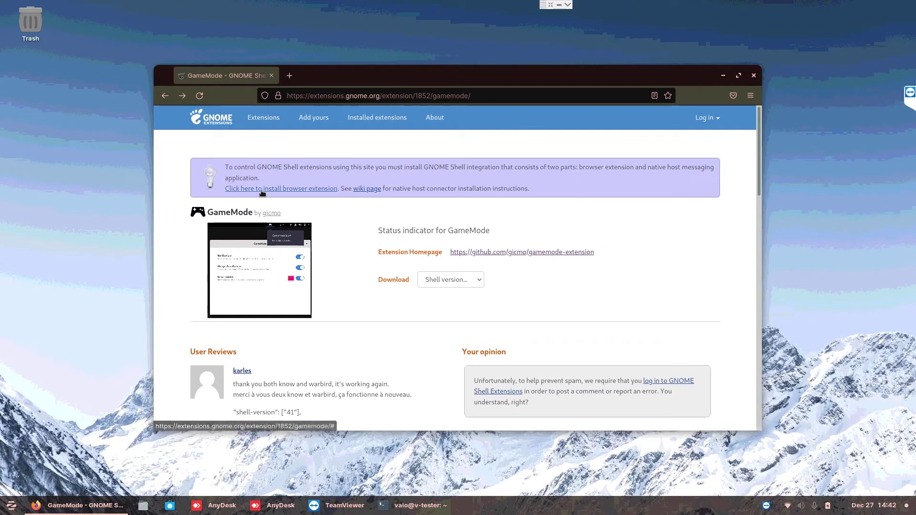
{"action": "left_click", "coordinate": [262, 193]}
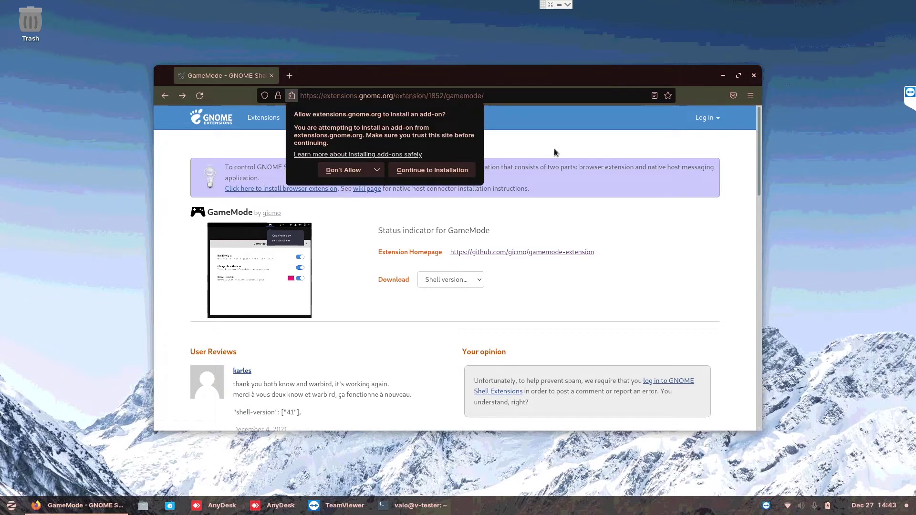
{"action": "left_click", "coordinate": [416, 174]}
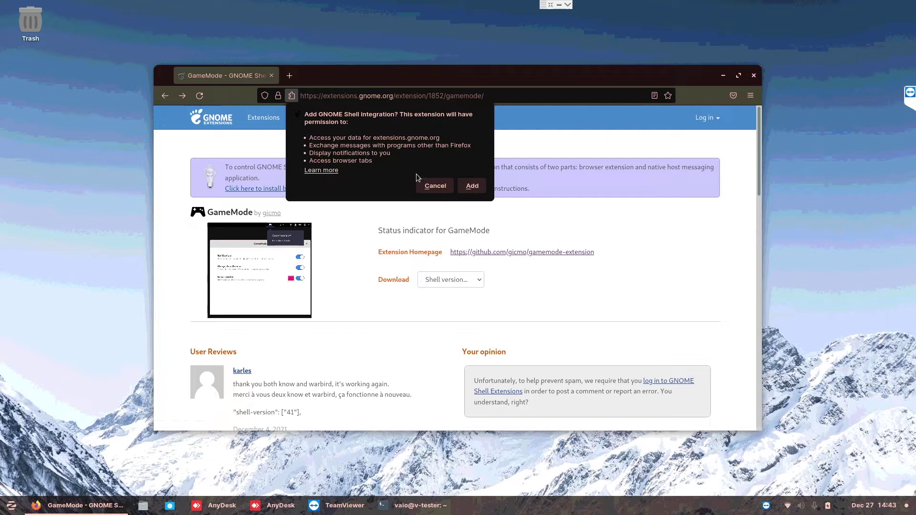
{"action": "left_click", "coordinate": [473, 187]}
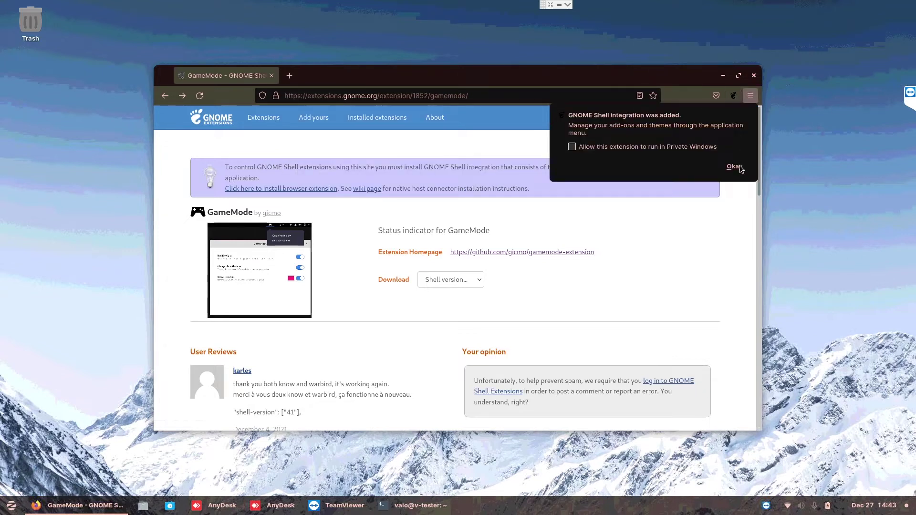
{"action": "left_click", "coordinate": [734, 95]}
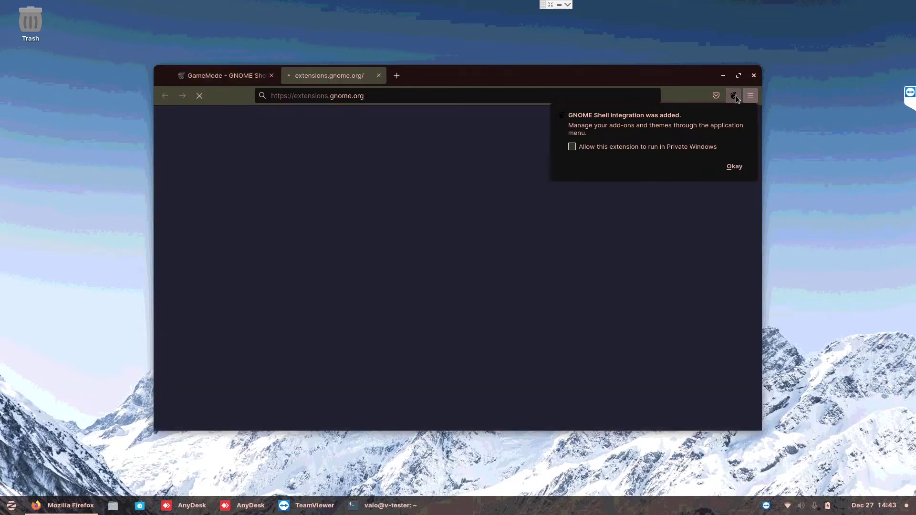
{"action": "left_click", "coordinate": [738, 168]}
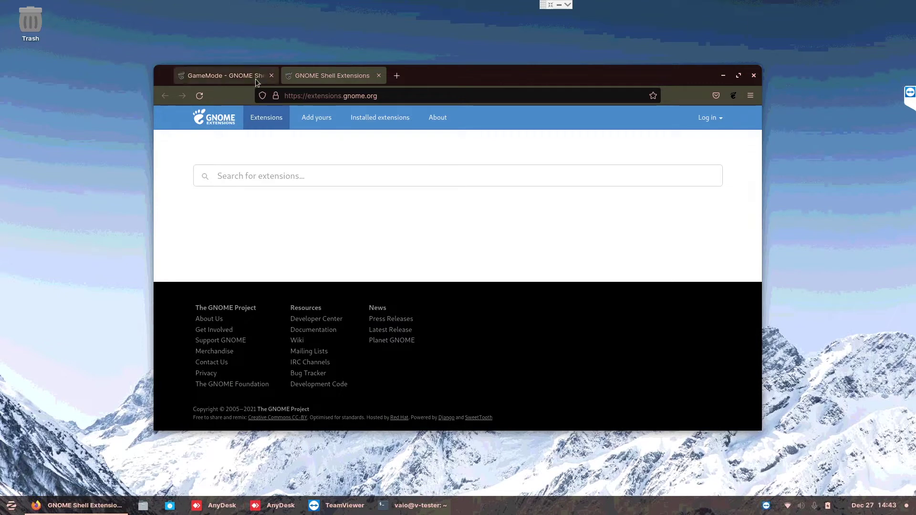
Close the old tab, search 'gamemode', open the GameMode extension and switch it ON
{"action": "middle_click", "coordinate": [255, 78]}
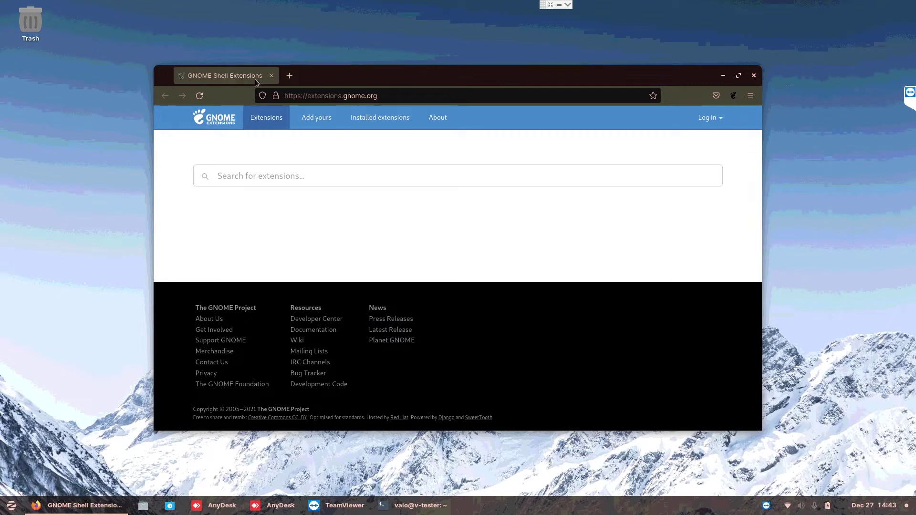
{"action": "left_click", "coordinate": [262, 169]}
{"action": "type", "text": "game"}
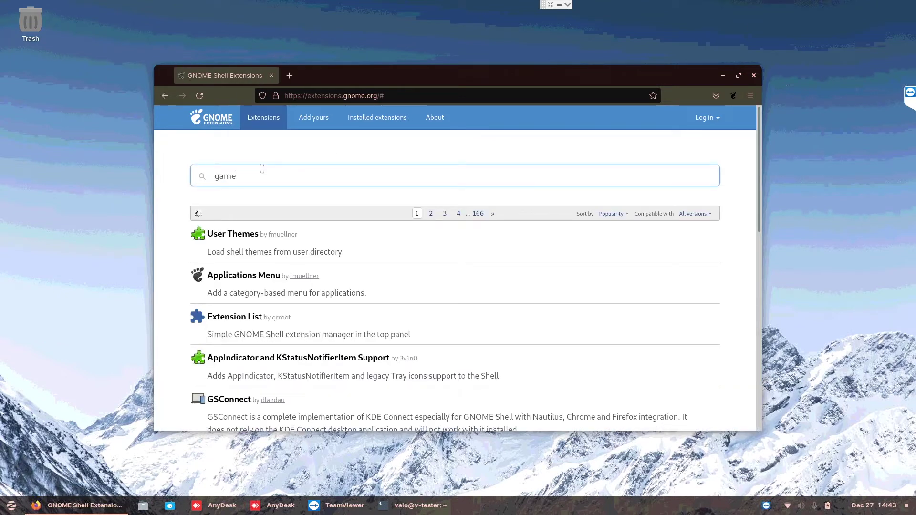
{"action": "type", "text": "mode"}
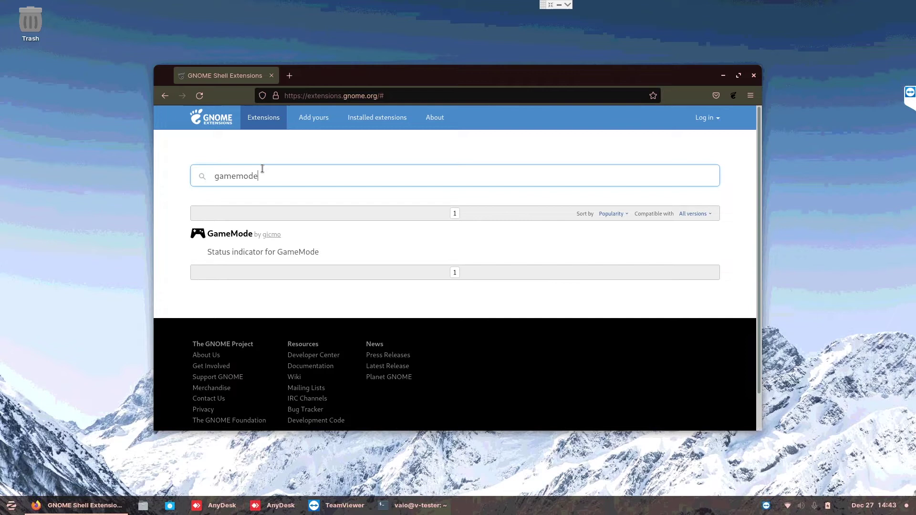
{"action": "left_click", "coordinate": [236, 235]}
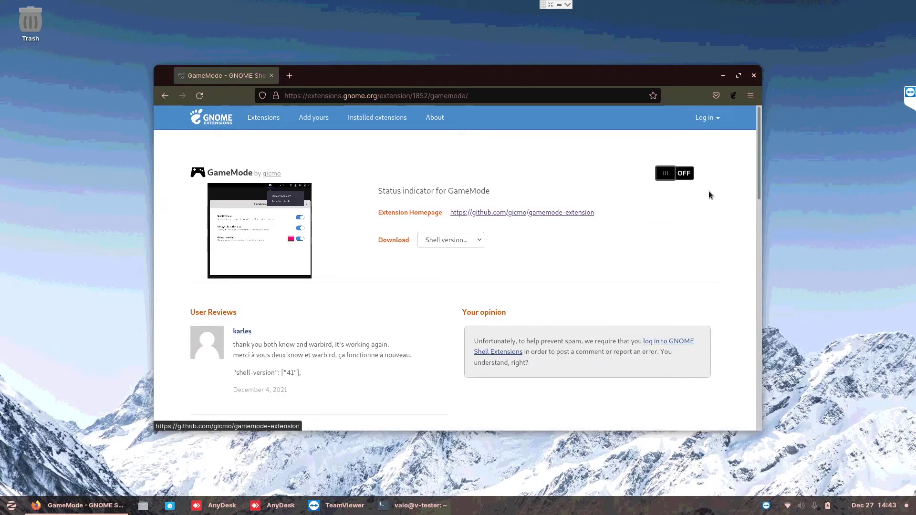
{"action": "left_click", "coordinate": [677, 178]}
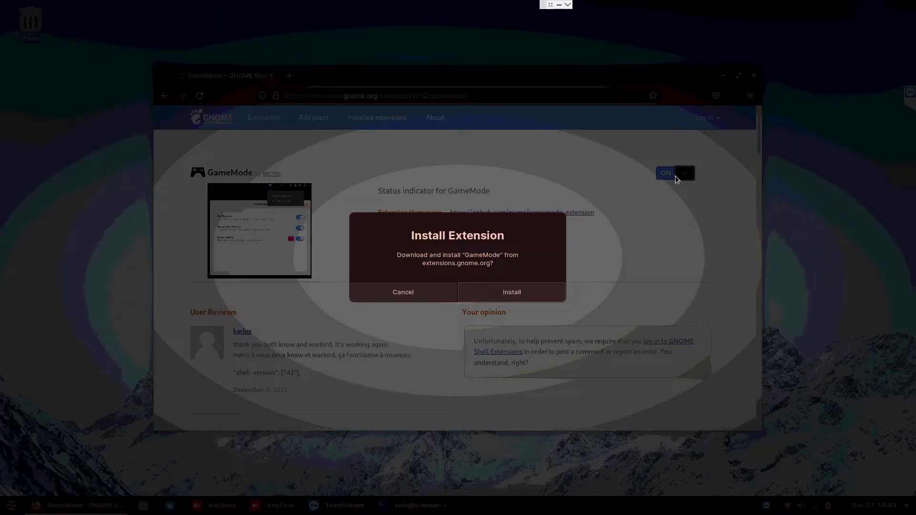
Install GameMode, then in its preferences keep notifications on and enable 'Always show the icon'
{"action": "left_click", "coordinate": [508, 292]}
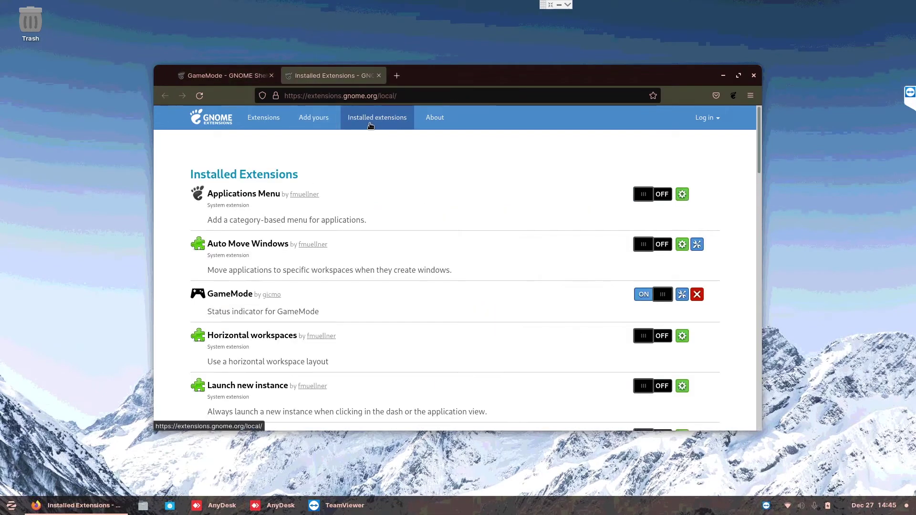
{"action": "left_click", "coordinate": [681, 295]}
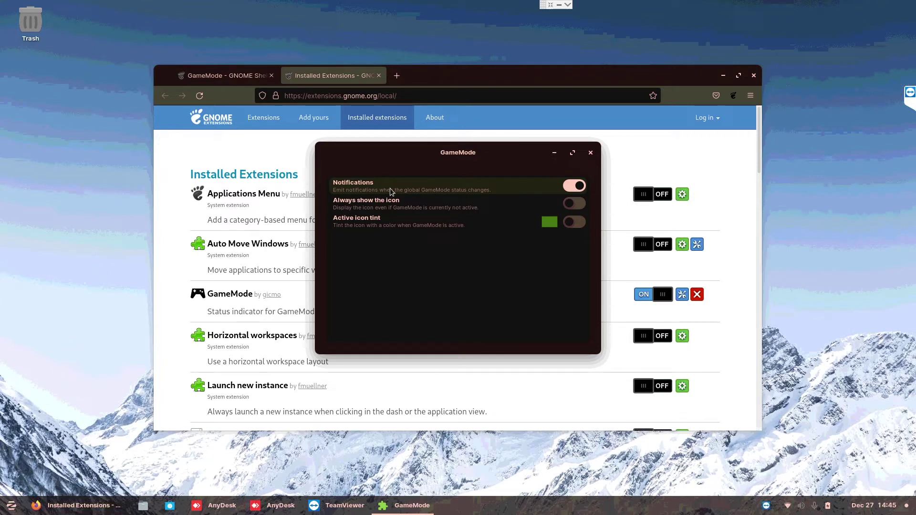
{"action": "left_click", "coordinate": [581, 192]}
{"action": "left_click", "coordinate": [580, 191]}
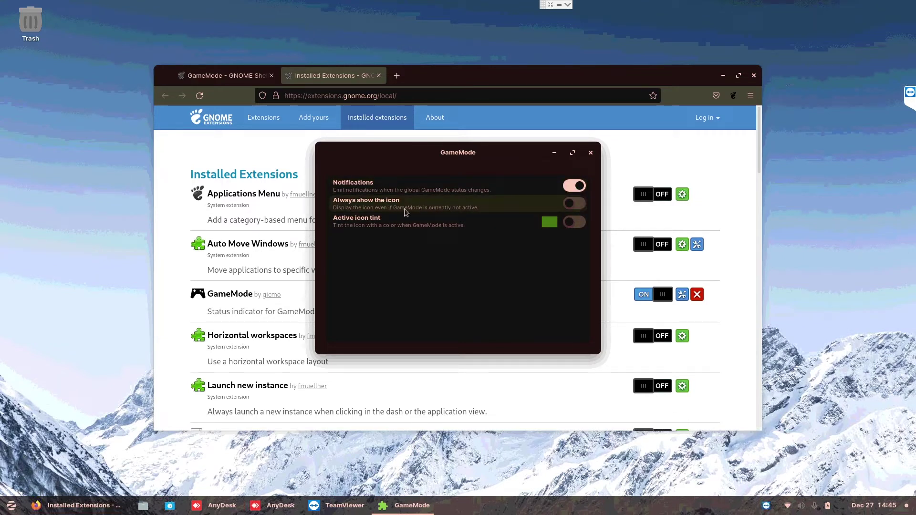
{"action": "left_click", "coordinate": [572, 203]}
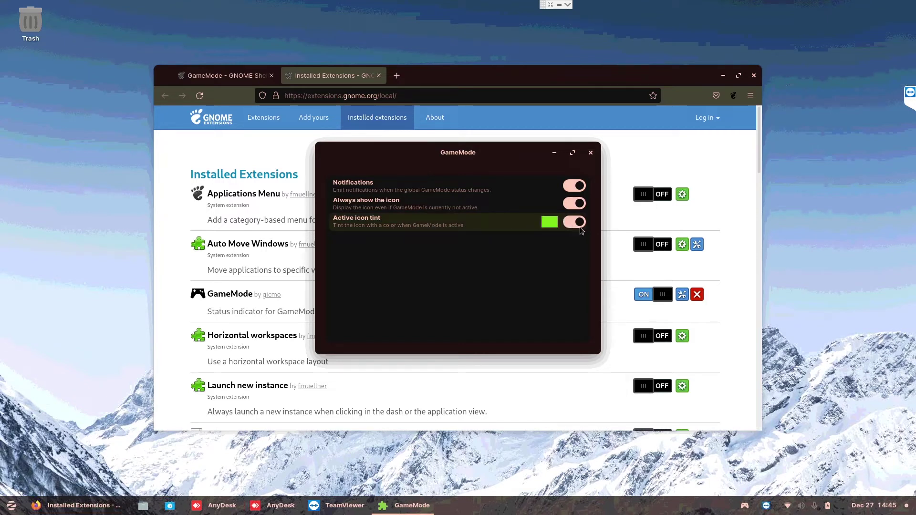
{"action": "left_click", "coordinate": [591, 153]}
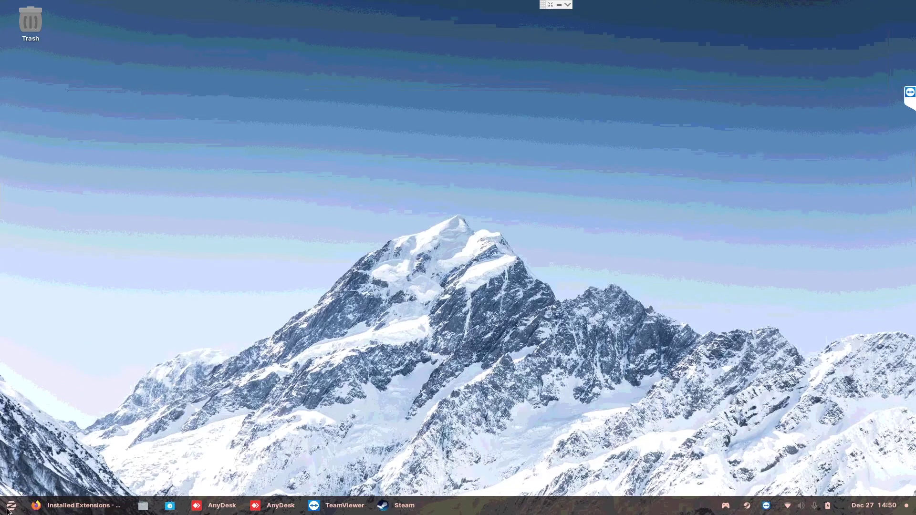
Launch Steam from the menu search, then select Games and the Steam entry in Main Menu
{"action": "key", "text": "super"}
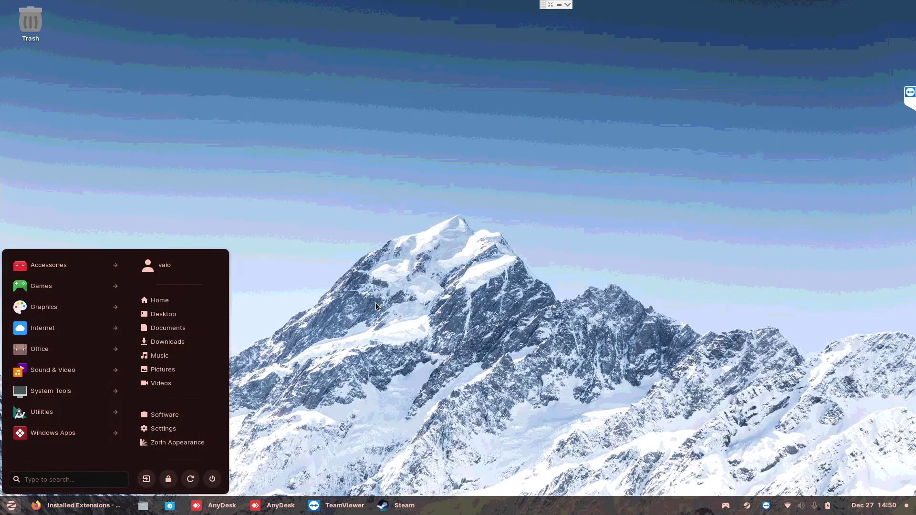
{"action": "type", "text": "steam"}
{"action": "key", "text": "Return"}
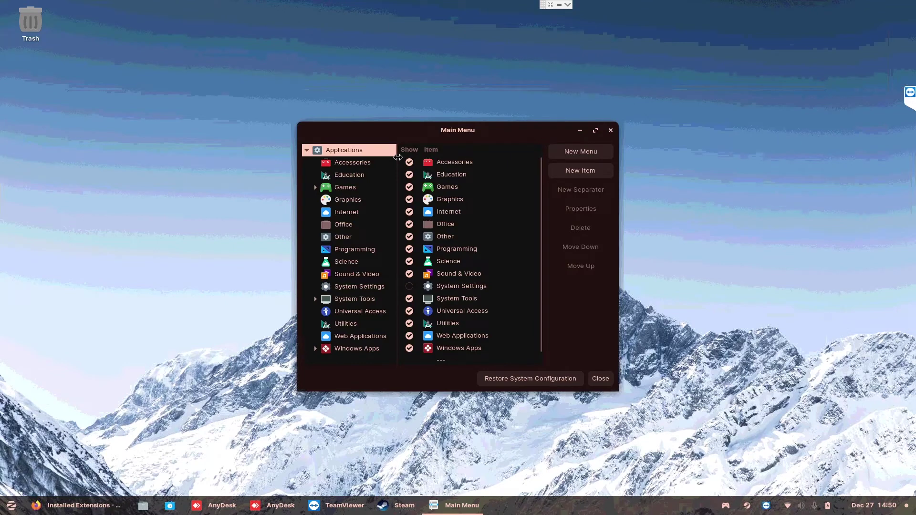
{"action": "left_click", "coordinate": [353, 191]}
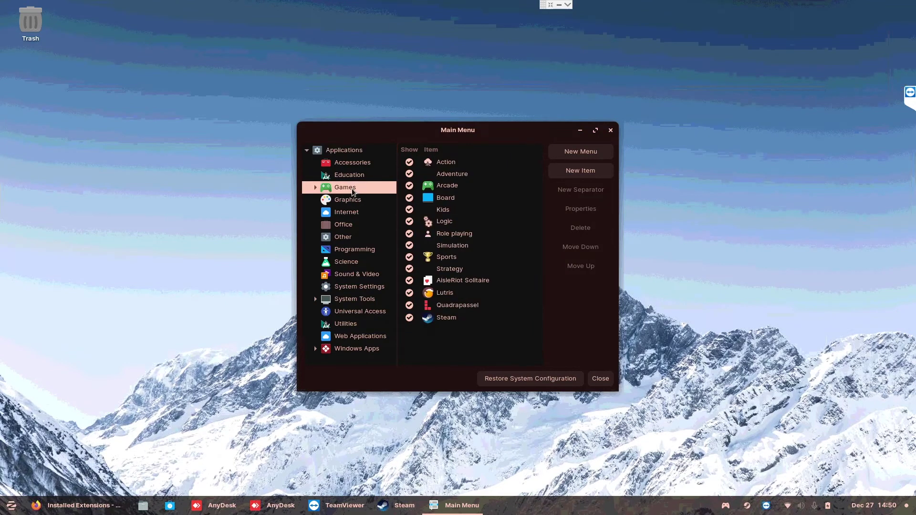
{"action": "left_click", "coordinate": [462, 319]}
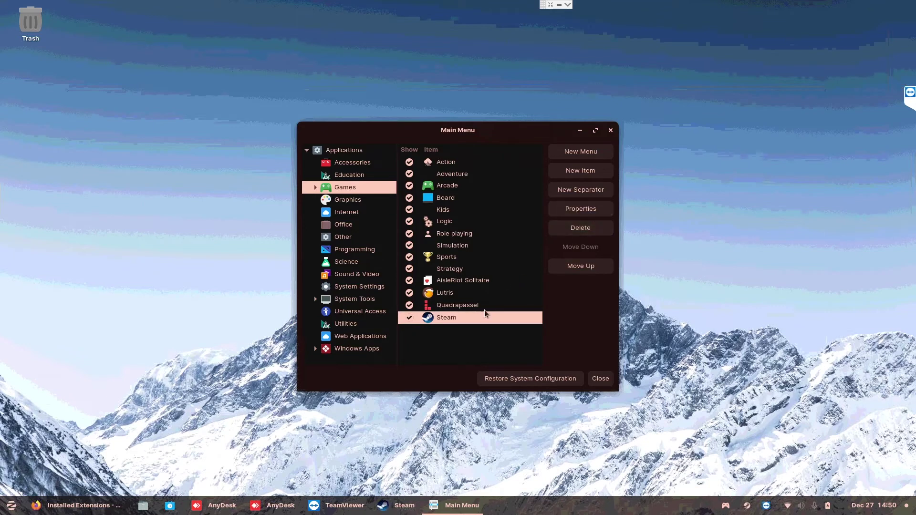
Prefix Steam's launcher command with 'gamemoderun ' before /usr/bin/flatpak and save it
{"action": "left_click", "coordinate": [573, 213]}
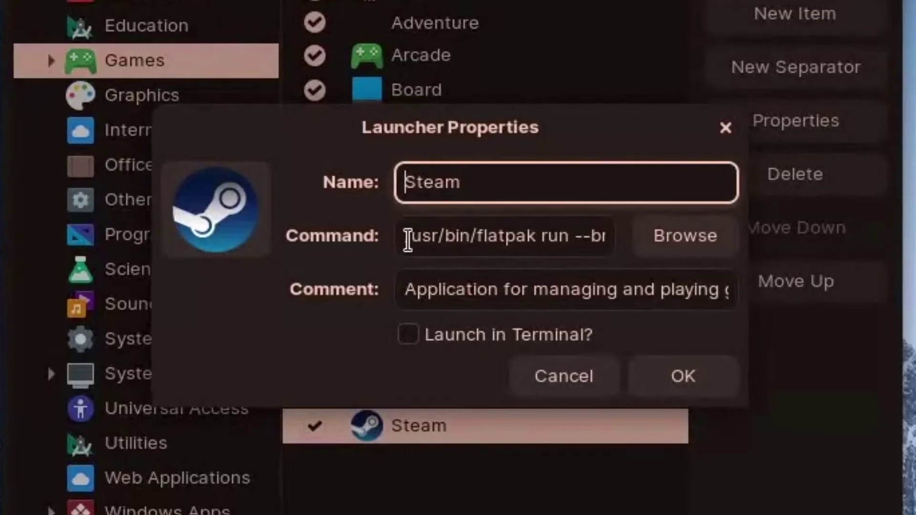
{"action": "left_click", "coordinate": [442, 250]}
{"action": "key", "text": "Home"}
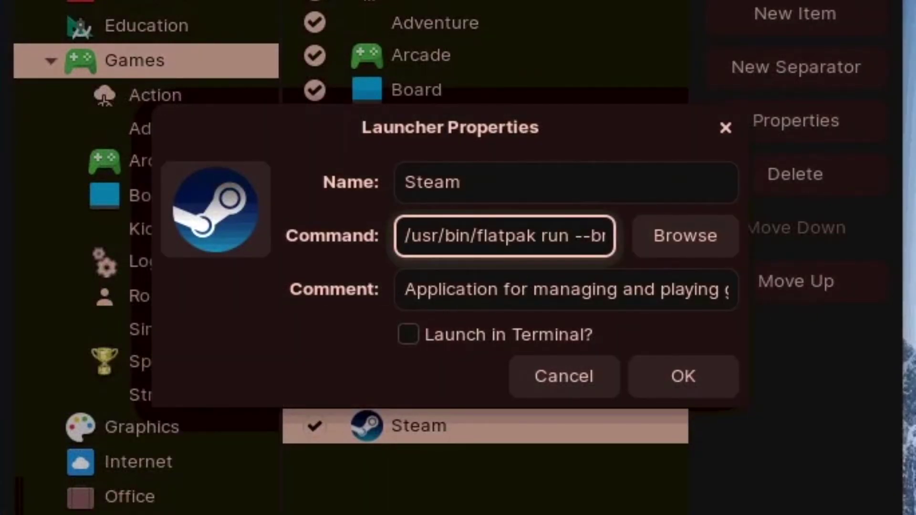
{"action": "type", "text": "game"}
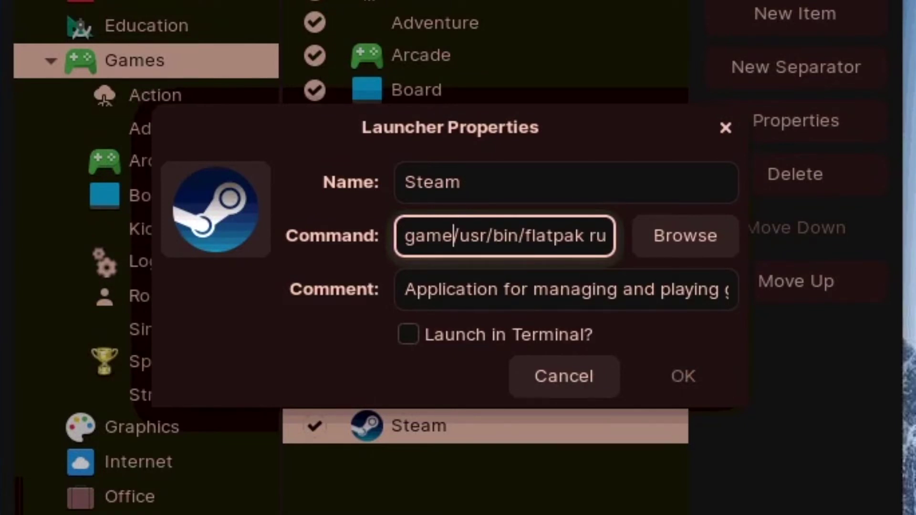
{"action": "type", "text": "mode"}
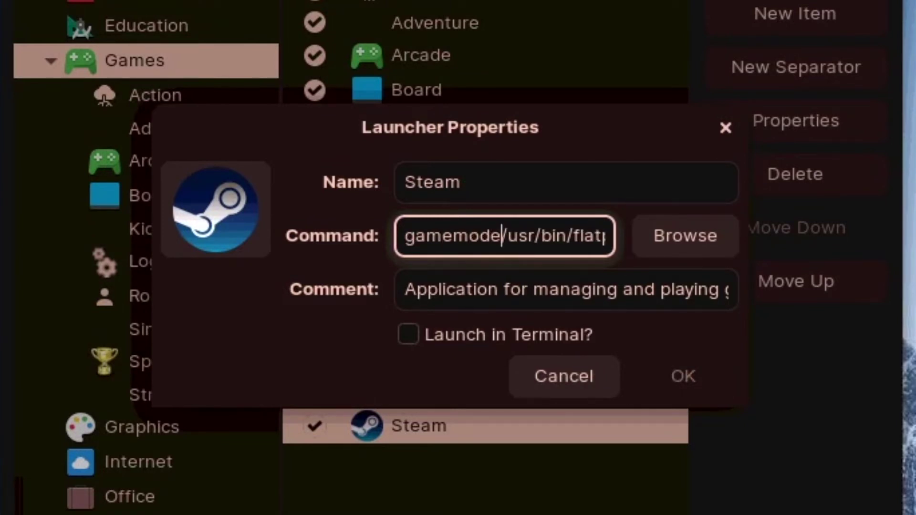
{"action": "type", "text": "run"}
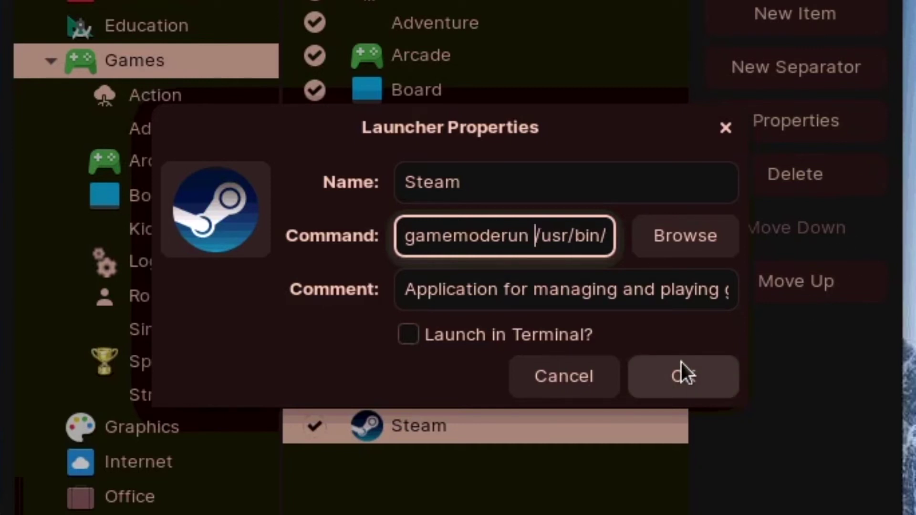
{"action": "left_click", "coordinate": [681, 375]}
Exit Steam from its tray icon and relaunch it from the Zorin menu search
{"action": "left_click", "coordinate": [748, 506]}
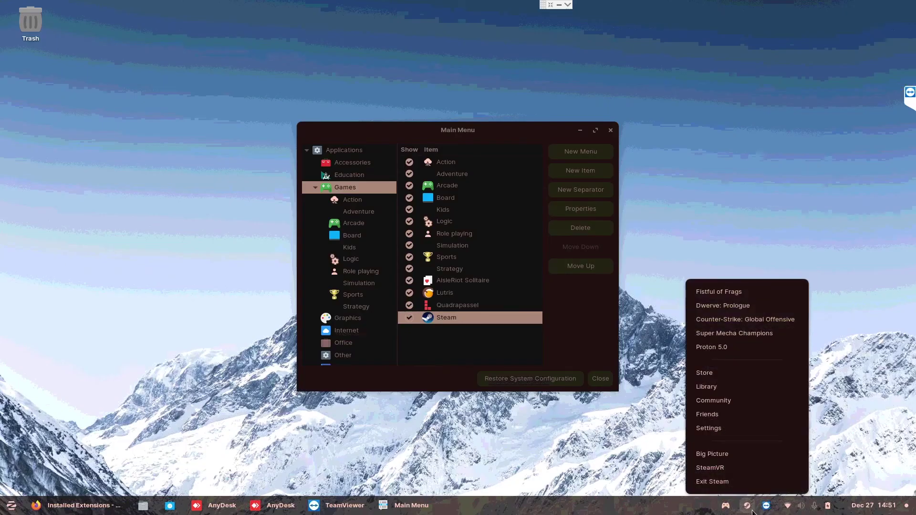
{"action": "left_click", "coordinate": [738, 483]}
{"action": "key", "text": "super"}
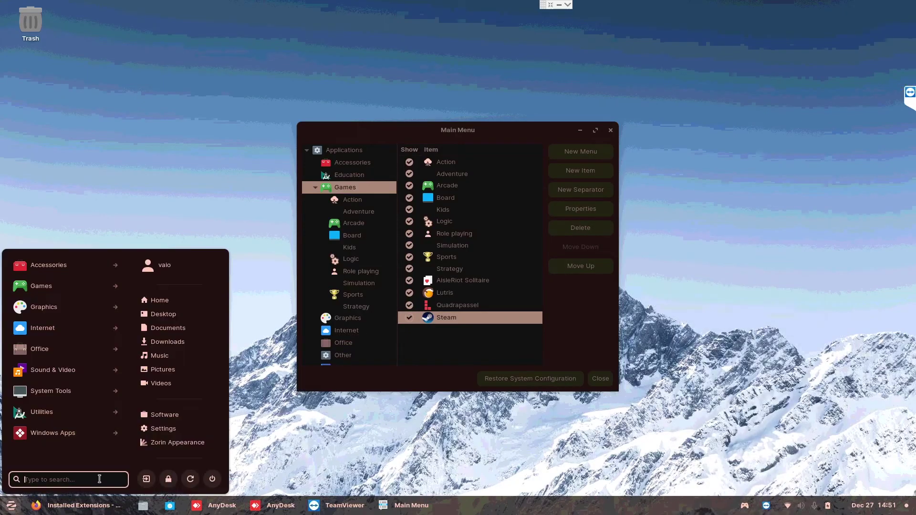
{"action": "type", "text": "steam"}
{"action": "key", "text": "Return"}
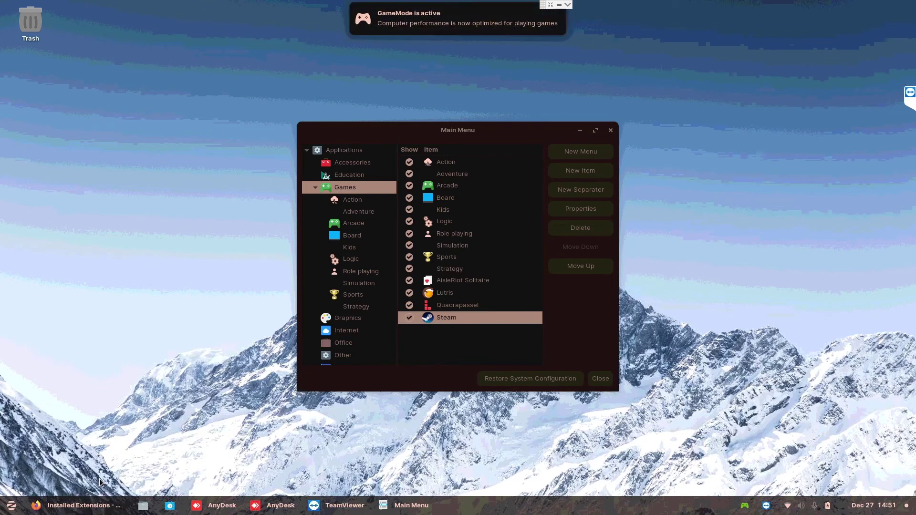